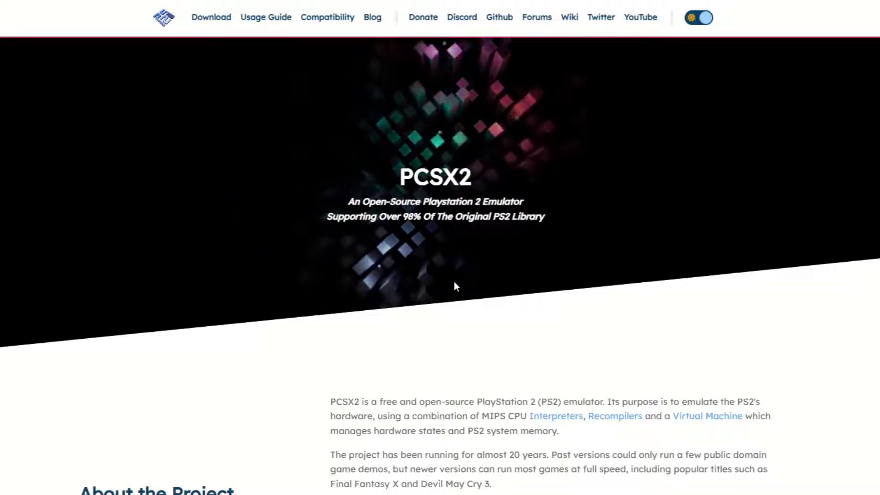
- Download the Windows 32bit installer of PCSX2 v1.6.0 from the PCSX2 website
{"action": "left_click", "coordinate": [224, 19]}
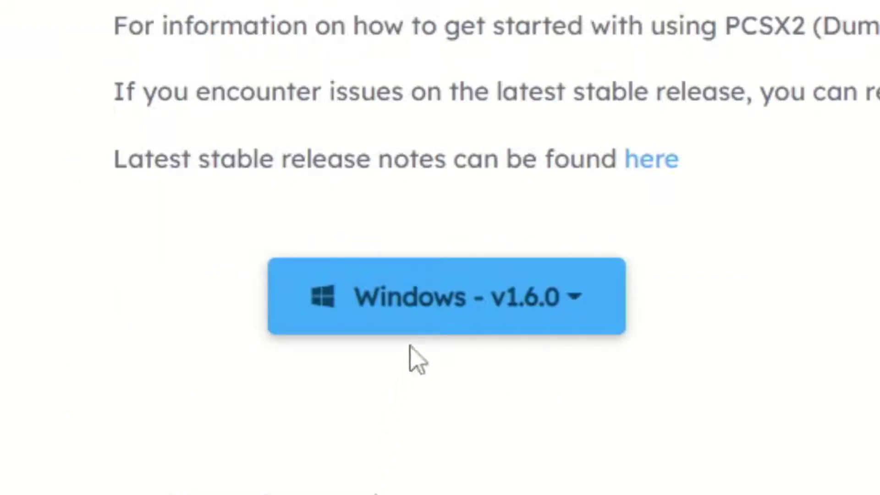
{"action": "left_click", "coordinate": [415, 318]}
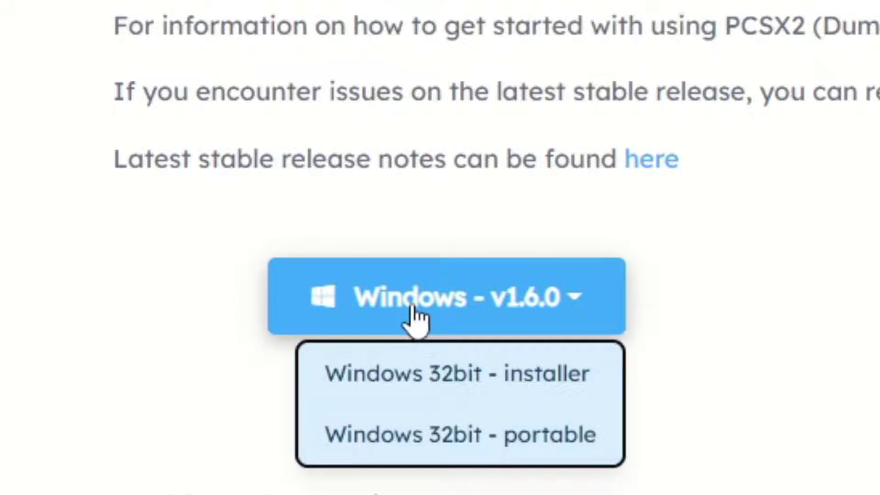
{"action": "left_click", "coordinate": [424, 373]}
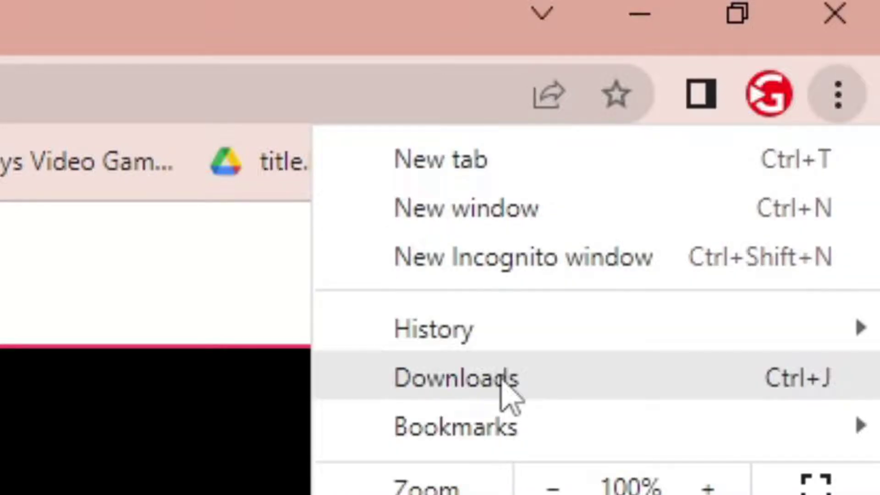
- Move pcsx2-v1.6.0-windows-32bit-installer from the Downloads folder to the desktop and close the folder window
{"action": "left_click", "coordinate": [504, 384]}
{"action": "left_click", "coordinate": [327, 162]}
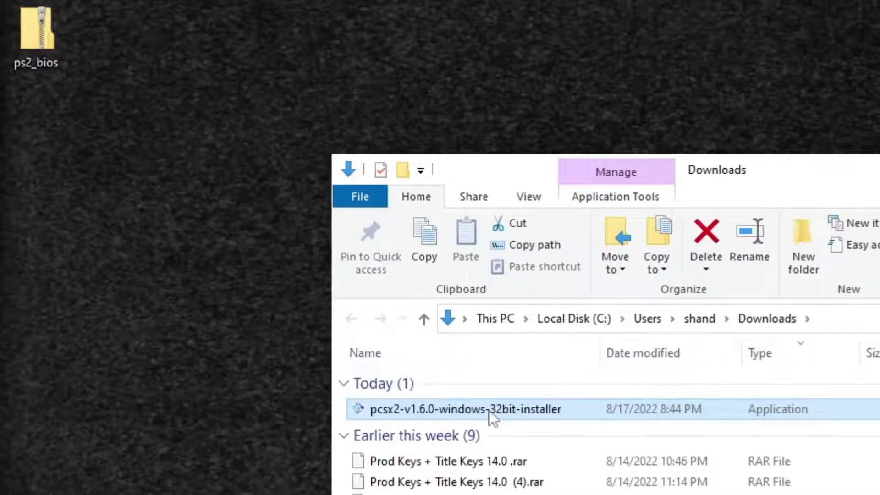
{"action": "left_click_drag", "start_coordinate": [488, 410], "coordinate": [45, 176]}
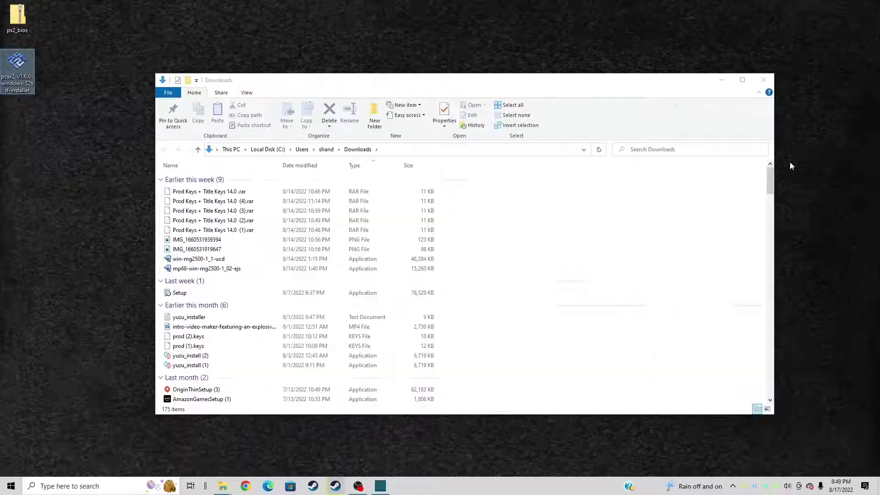
{"action": "left_click", "coordinate": [764, 80]}
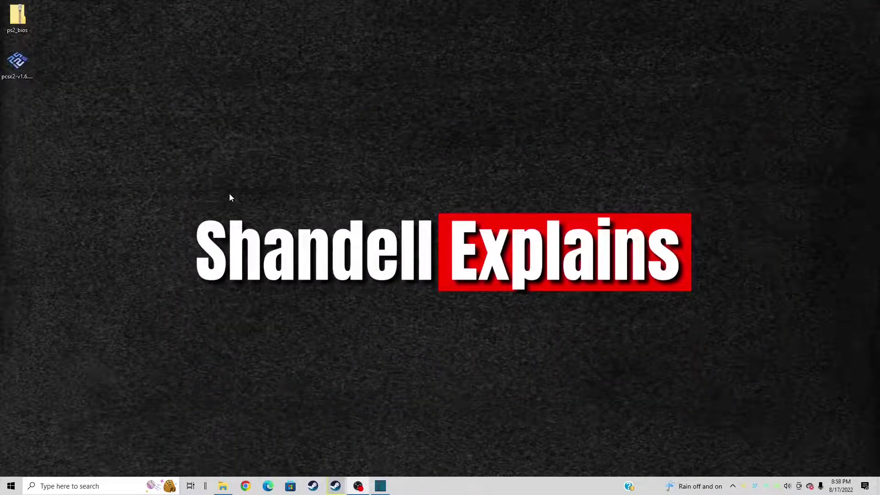
- Start the PCSX2 installer and choose Normal Installation with the Start Menu and Desktop shortcuts
{"action": "double_click", "coordinate": [20, 63]}
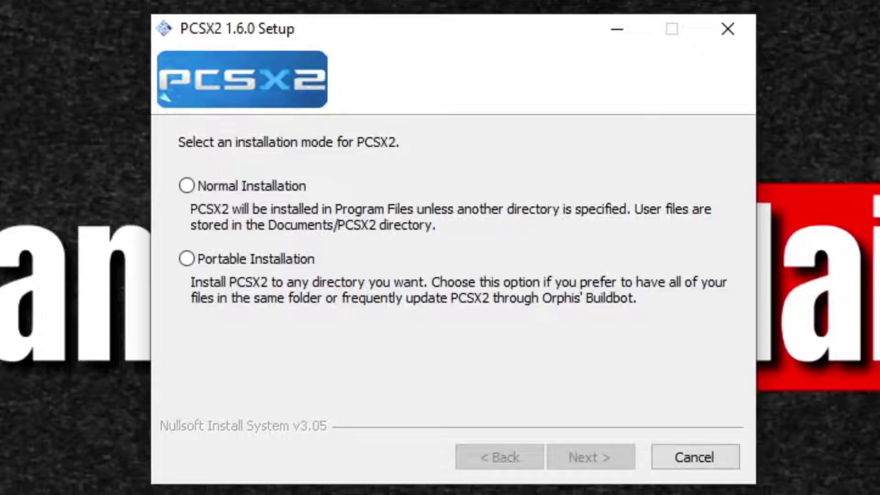
{"action": "left_click", "coordinate": [192, 184]}
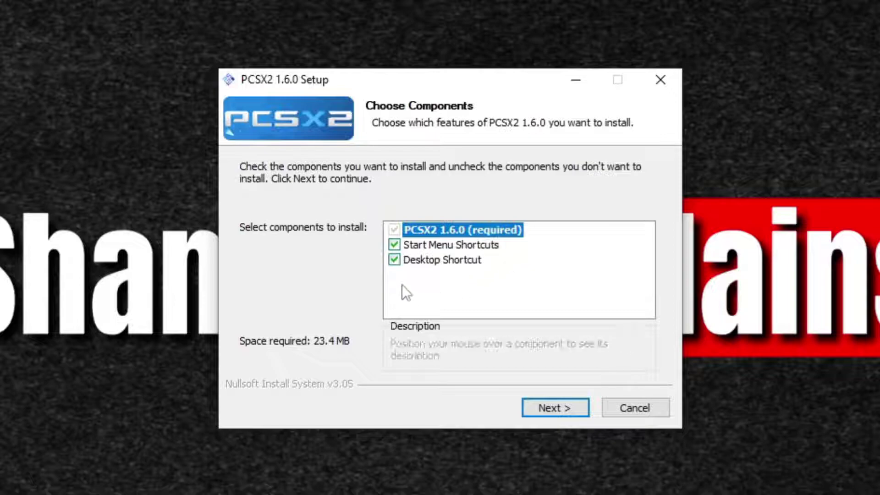
{"action": "left_click", "coordinate": [555, 409]}
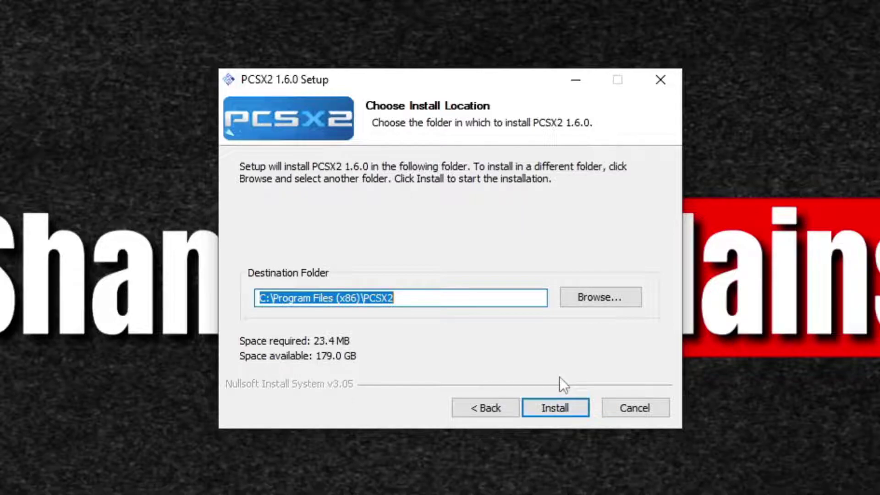
{"action": "left_click", "coordinate": [594, 299]}
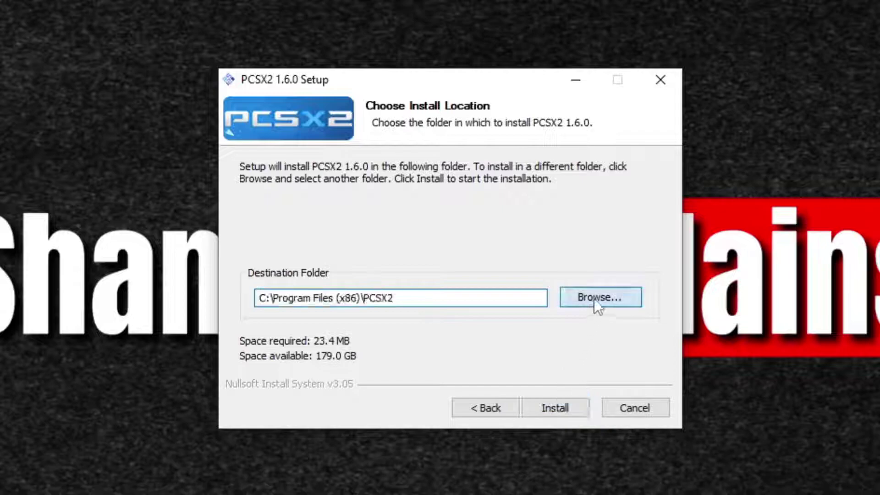
{"action": "mouse_move", "coordinate": [579, 208]}
{"action": "left_mouse_down"}
{"action": "mouse_move", "coordinate": [572, 337]}
{"action": "mouse_move", "coordinate": [577, 204]}
{"action": "left_mouse_up"}
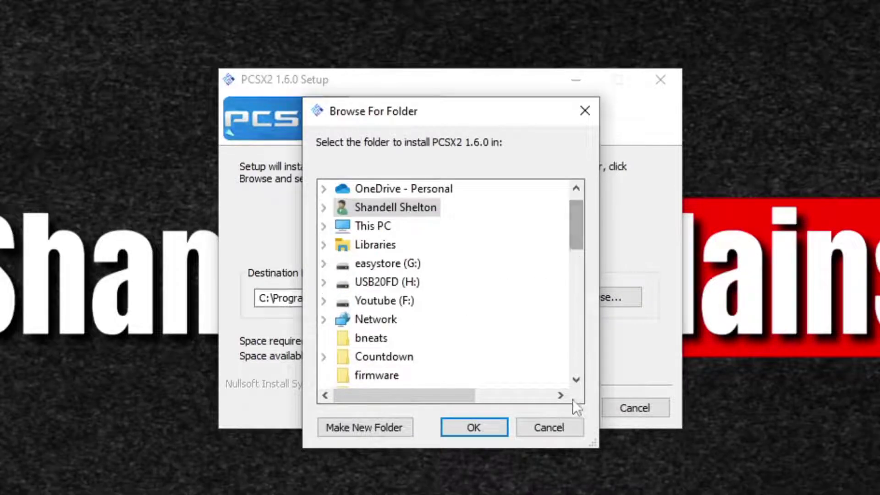
{"action": "left_click", "coordinate": [567, 425]}
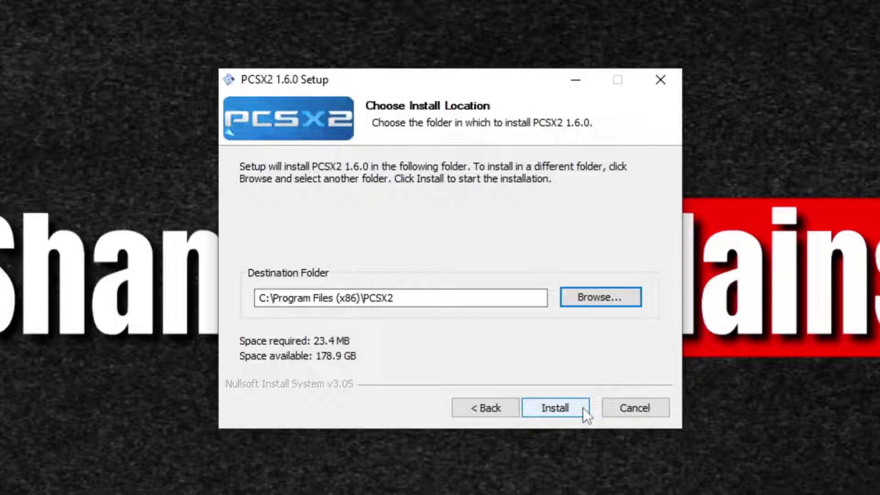
- Install PCSX2 in C:\Program Files (x86)\PCSX2 and run it, accepting the default language and plugins in the First Time Configuration
{"action": "left_click", "coordinate": [565, 409]}
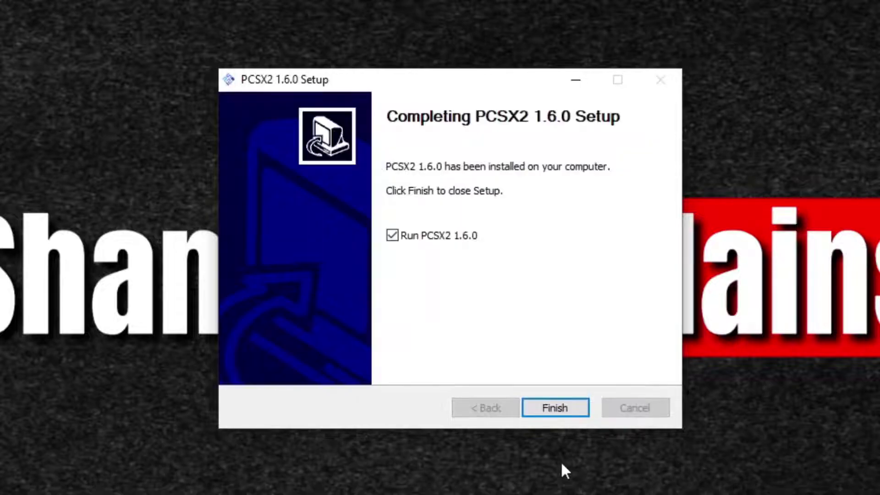
{"action": "left_click", "coordinate": [550, 406]}
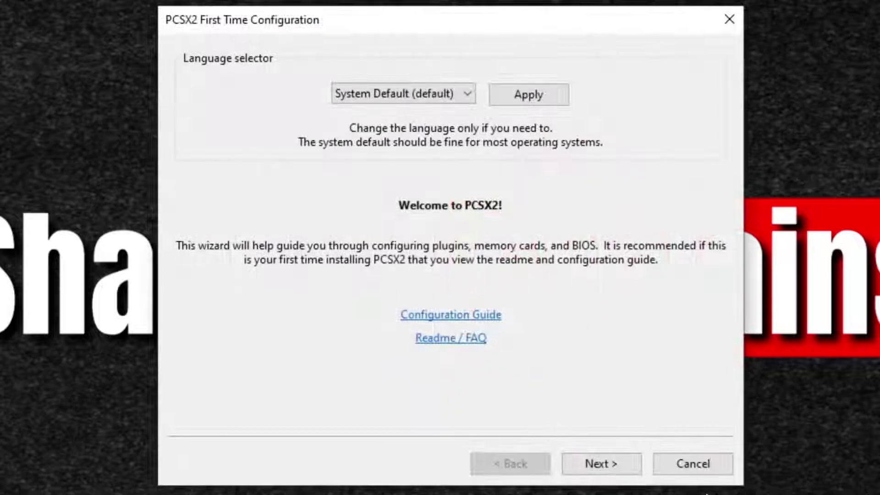
{"action": "left_click", "coordinate": [606, 463]}
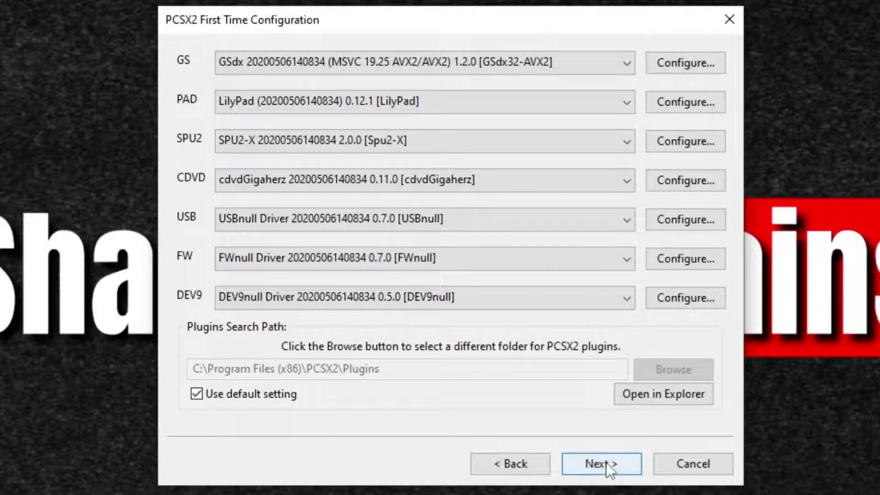
{"action": "left_click", "coordinate": [602, 463]}
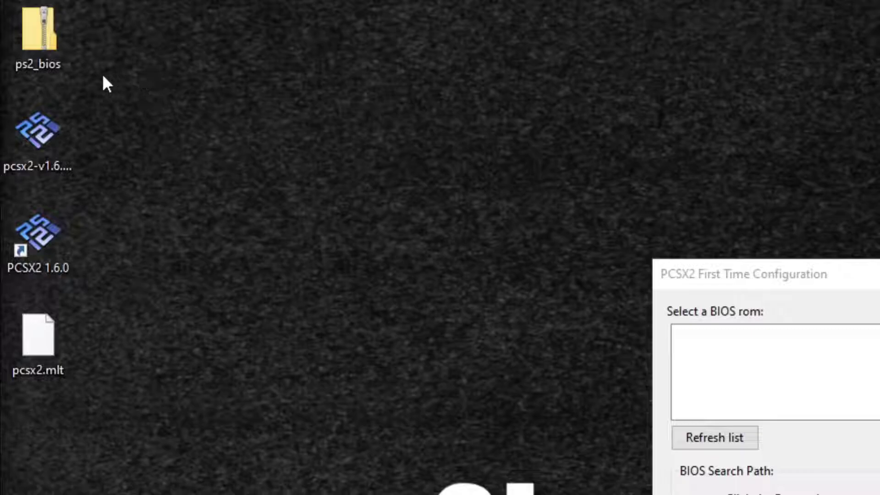
- Create a new folder named "ps2 bios" on the desktop
{"action": "right_click", "coordinate": [117, 45]}
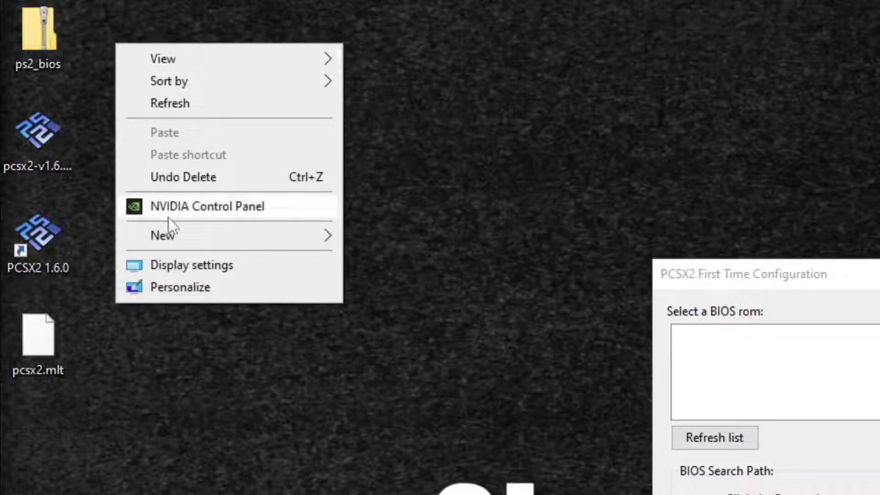
{"action": "mouse_move", "coordinate": [167, 235]}
{"action": "left_click", "coordinate": [360, 240]}
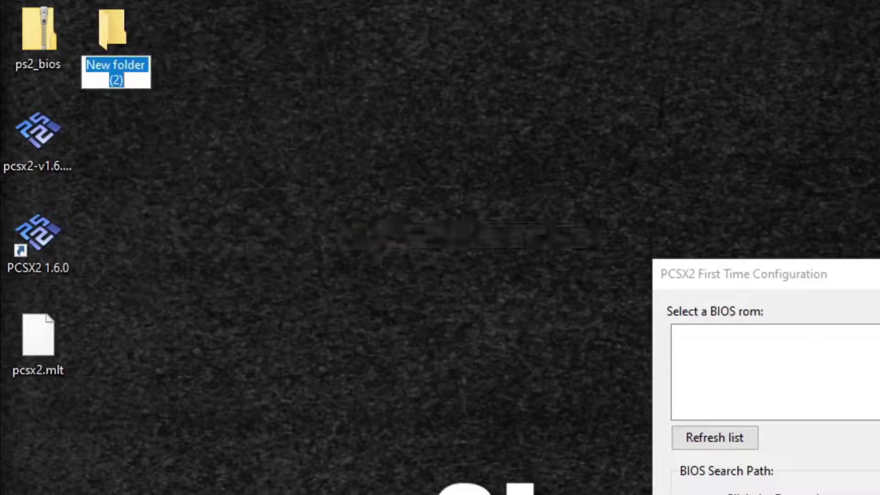
{"action": "key", "text": "BackSpace"}
{"action": "type", "text": "ps2"}
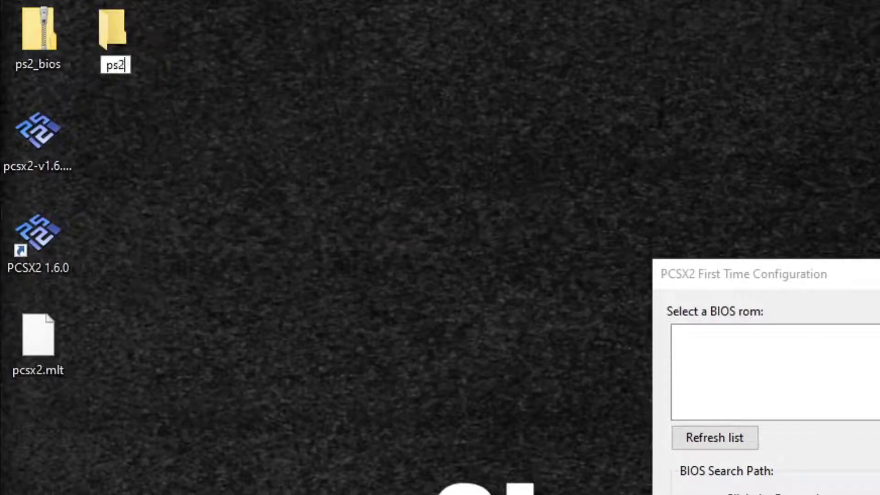
{"action": "type", "text": " bios"}
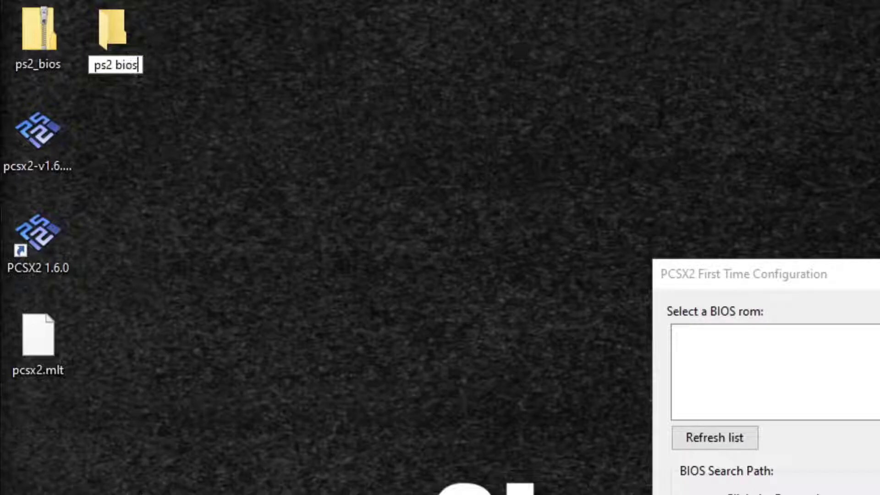
{"action": "key", "text": "Return"}
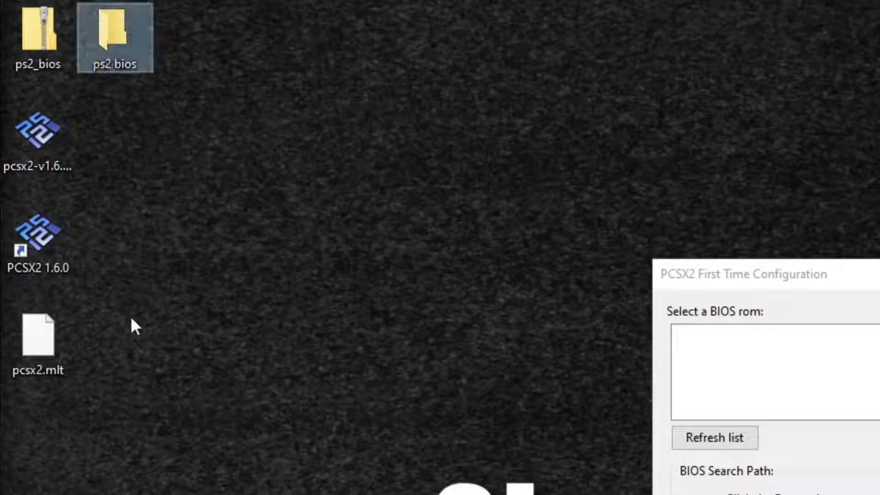
- Move the ps2_bios archive into the "ps2 bios" folder and extract it there with 7-Zip
{"action": "left_click_drag", "start_coordinate": [30, 60], "coordinate": [122, 30]}
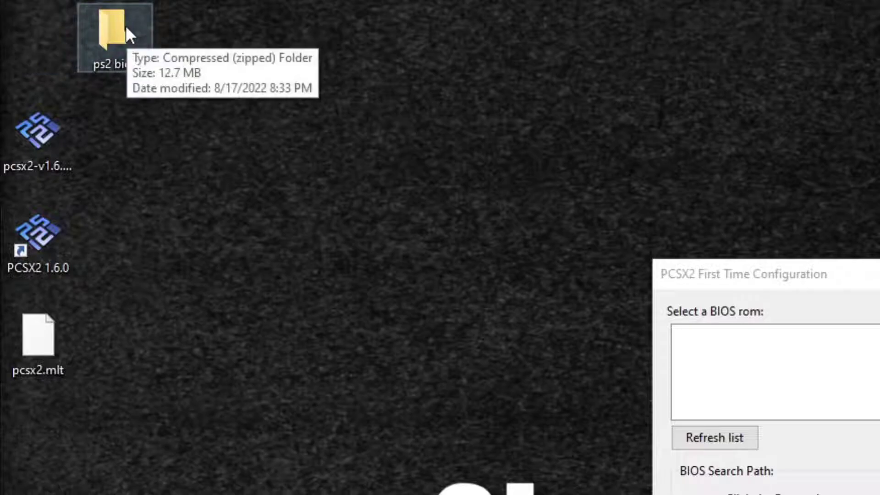
{"action": "double_click", "coordinate": [129, 30]}
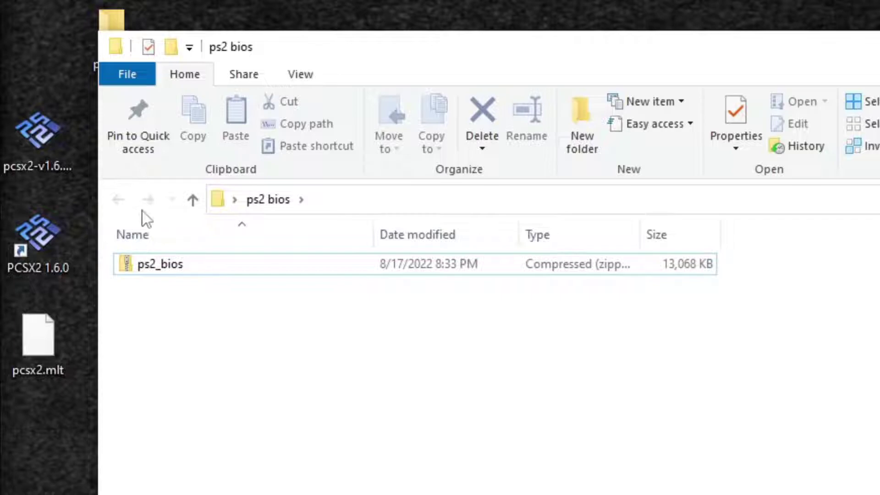
{"action": "right_click", "coordinate": [153, 270]}
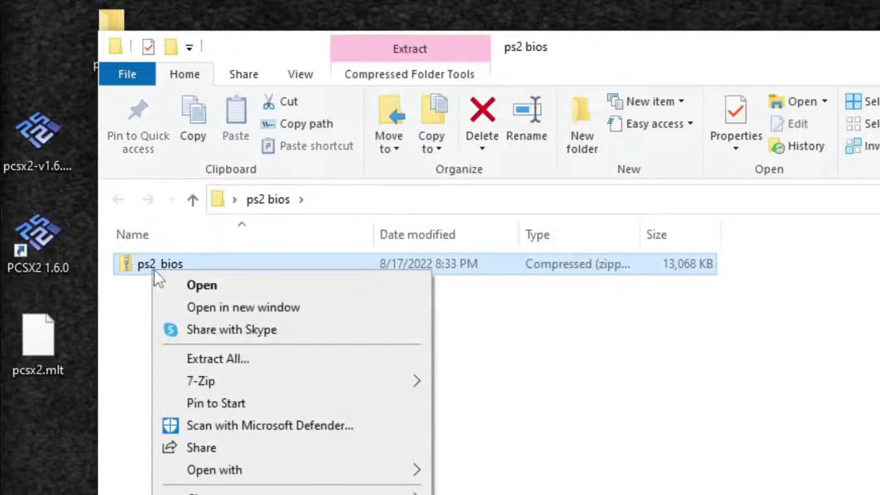
{"action": "mouse_move", "coordinate": [206, 386]}
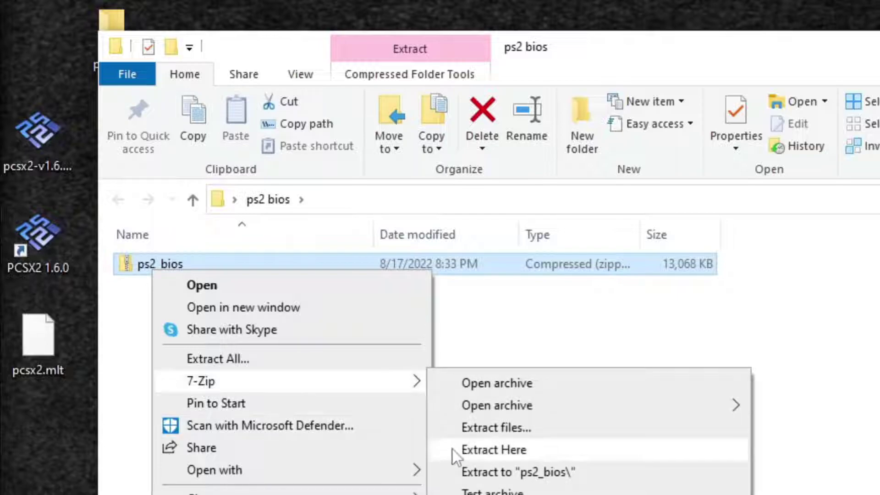
{"action": "left_click", "coordinate": [469, 450]}
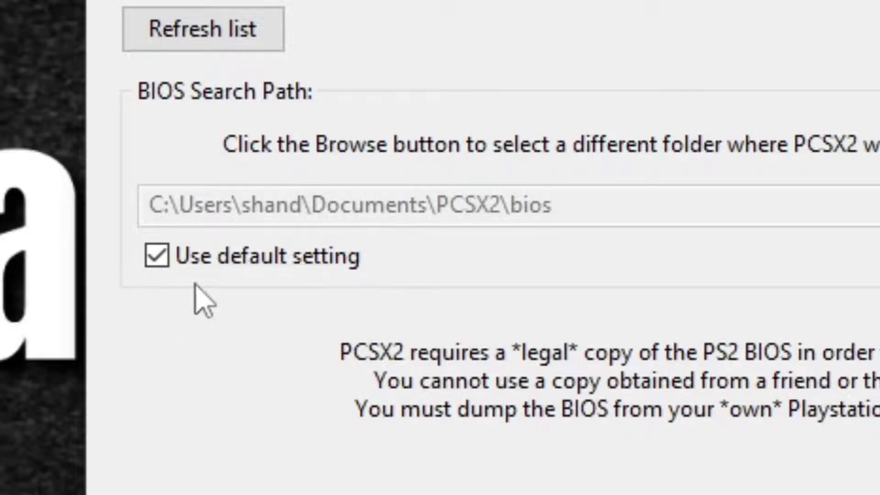
- Set the BIOS search path to the desktop's "ps2 bios" folder and finish the configuration with the USA v01.60 BIOS
{"action": "left_click", "coordinate": [158, 256]}
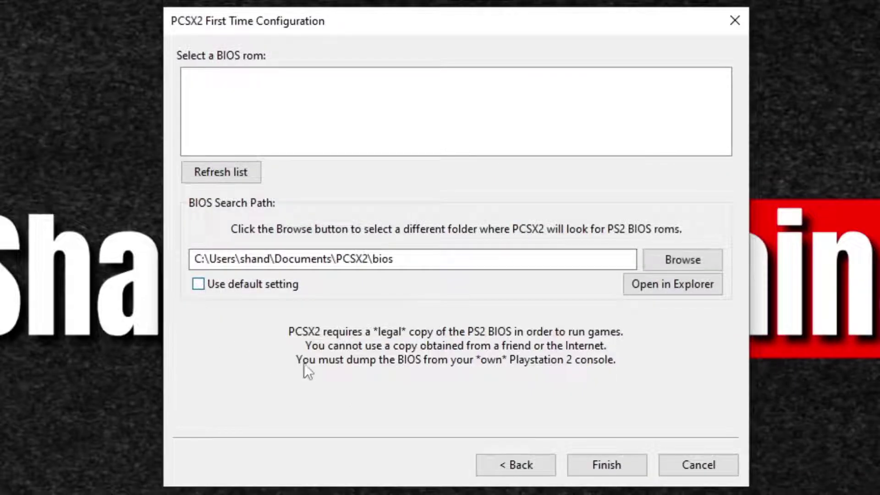
{"action": "left_click", "coordinate": [674, 259]}
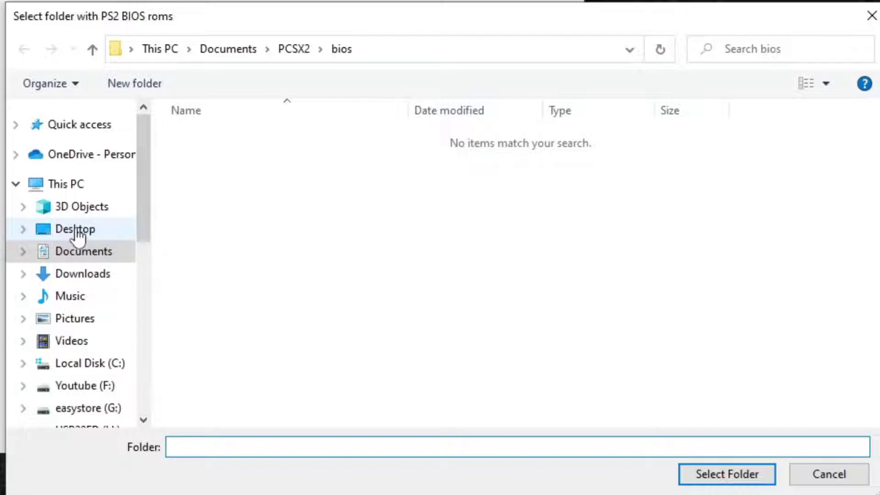
{"action": "left_click", "coordinate": [75, 231]}
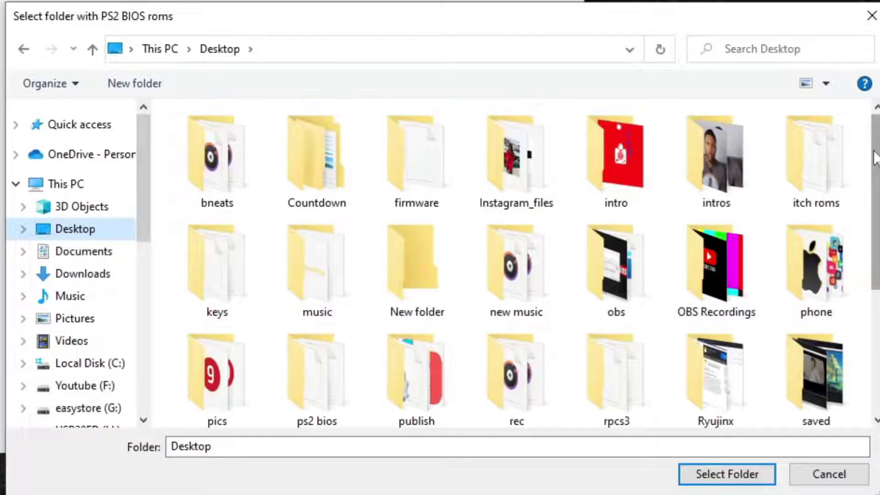
{"action": "left_click", "coordinate": [320, 373]}
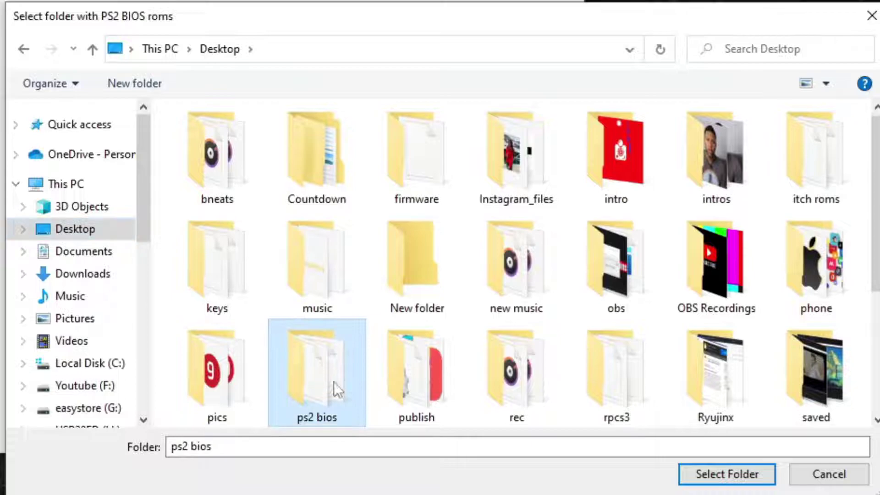
{"action": "left_click", "coordinate": [752, 477]}
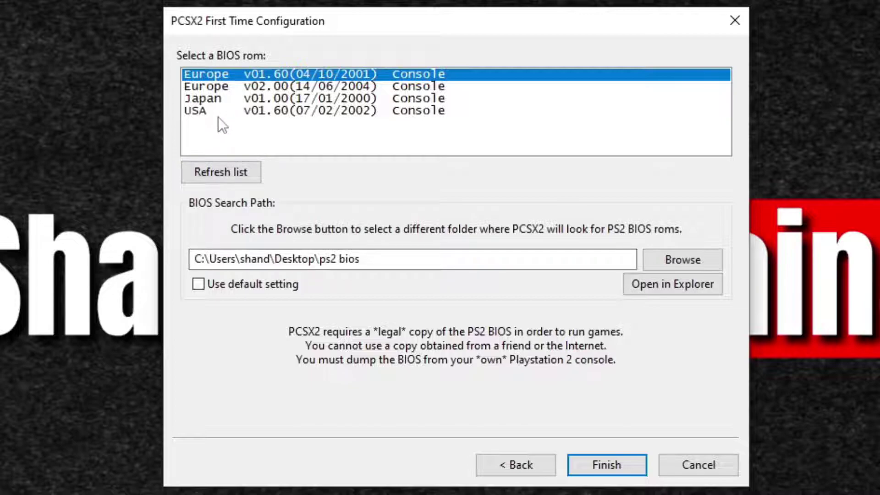
{"action": "left_click", "coordinate": [204, 112]}
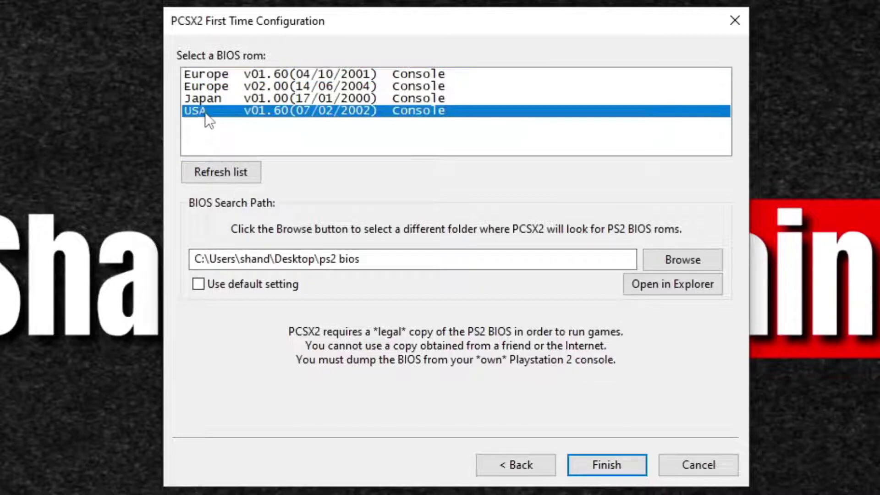
{"action": "left_click", "coordinate": [618, 468]}
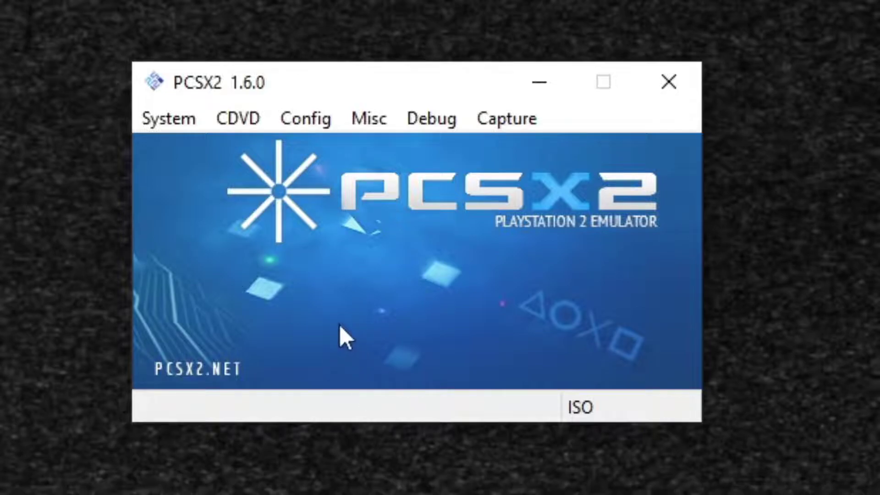
- Open the Plugin/BIOS Selector to review the plugin and BIOS configuration
{"action": "left_click", "coordinate": [323, 119]}
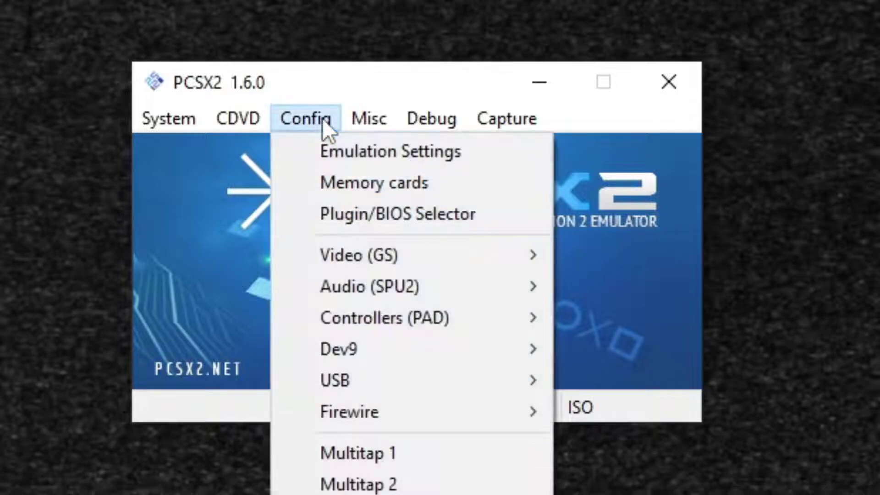
{"action": "left_click", "coordinate": [323, 222]}
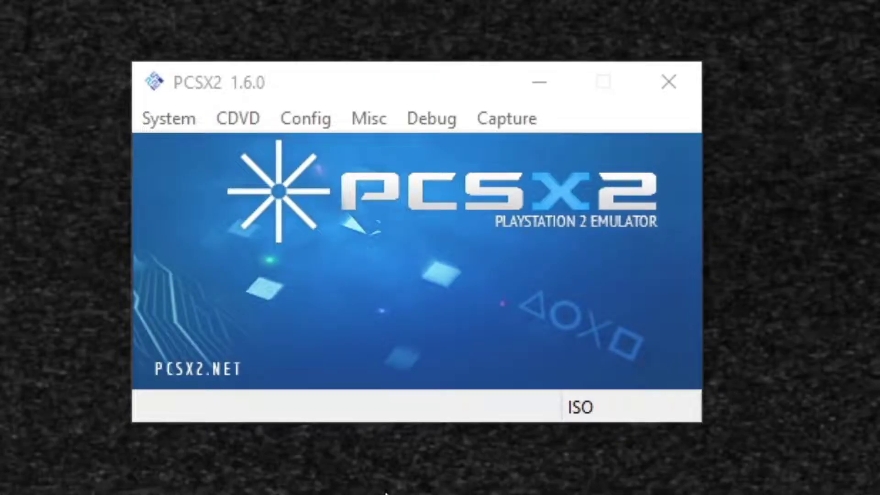
- In the GSdx video plugin settings, keep the OpenGL (Hardware) renderer and set the internal resolution to 3x Native (~1080p)
{"action": "left_click", "coordinate": [312, 130]}
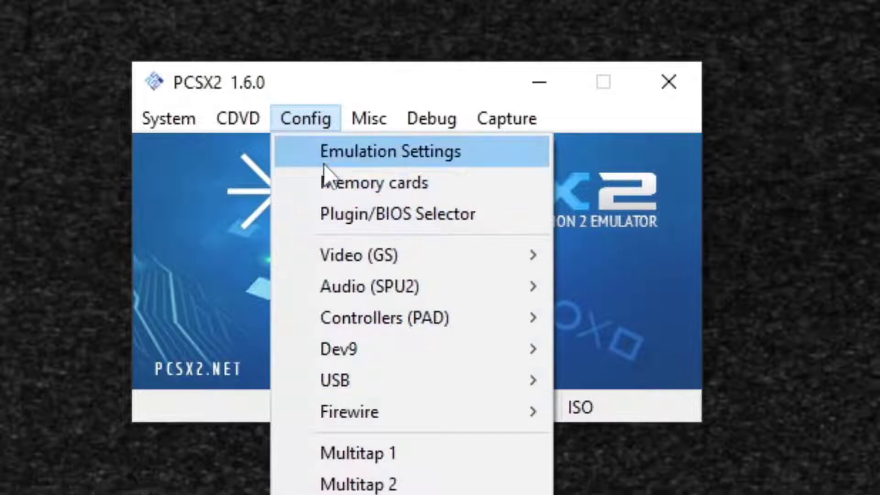
{"action": "mouse_move", "coordinate": [318, 258]}
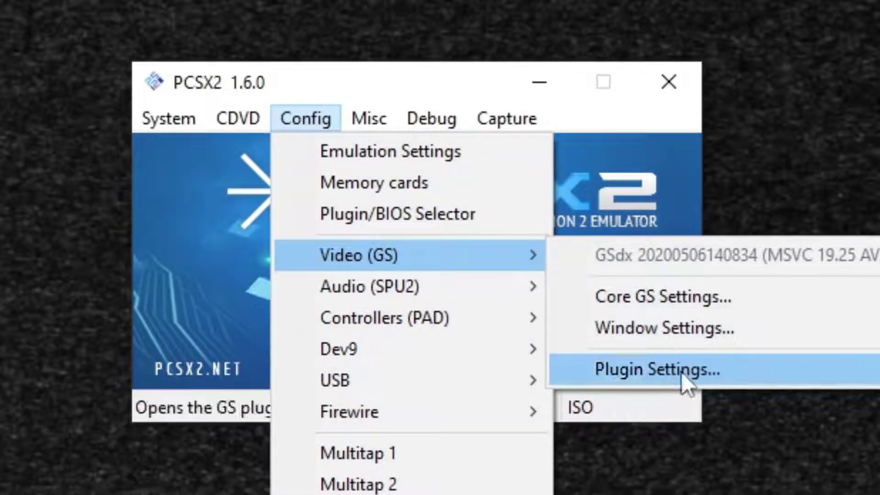
{"action": "left_click", "coordinate": [724, 374]}
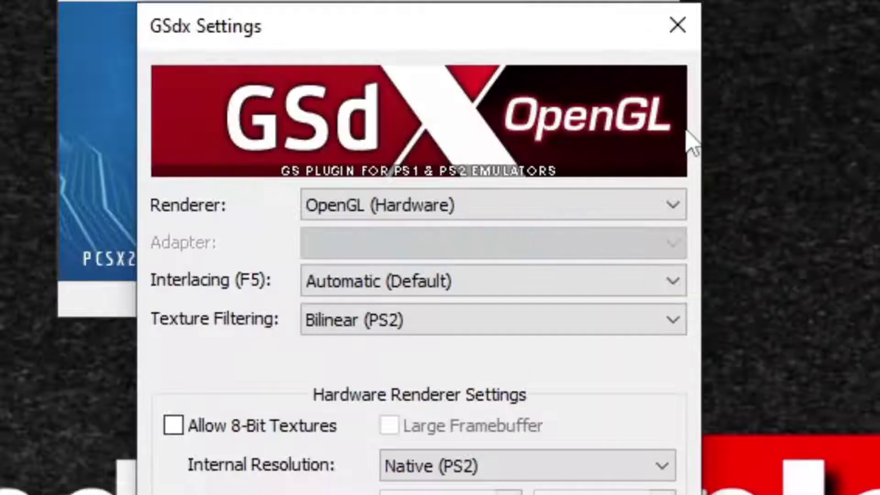
{"action": "left_click", "coordinate": [672, 207]}
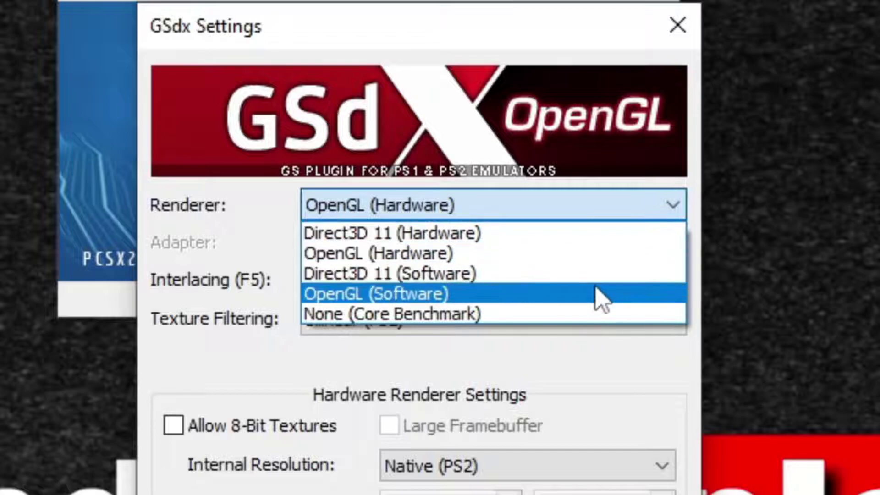
{"action": "left_click", "coordinate": [601, 137]}
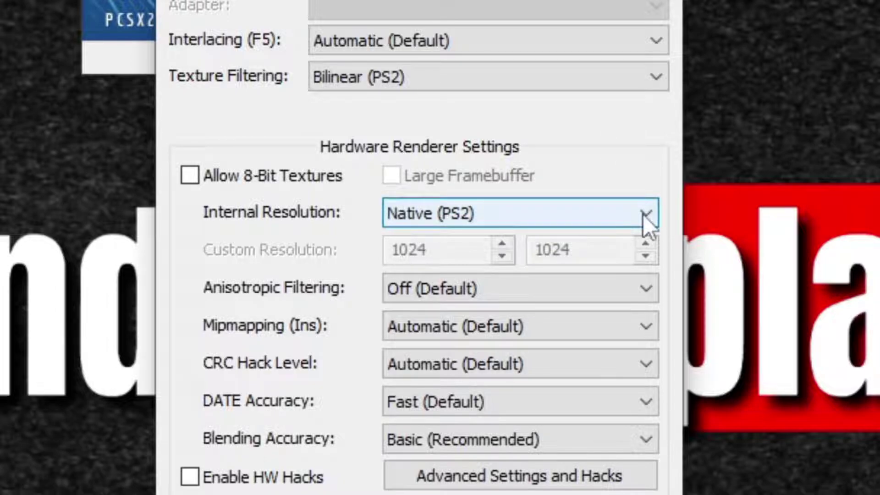
{"action": "left_click", "coordinate": [643, 215]}
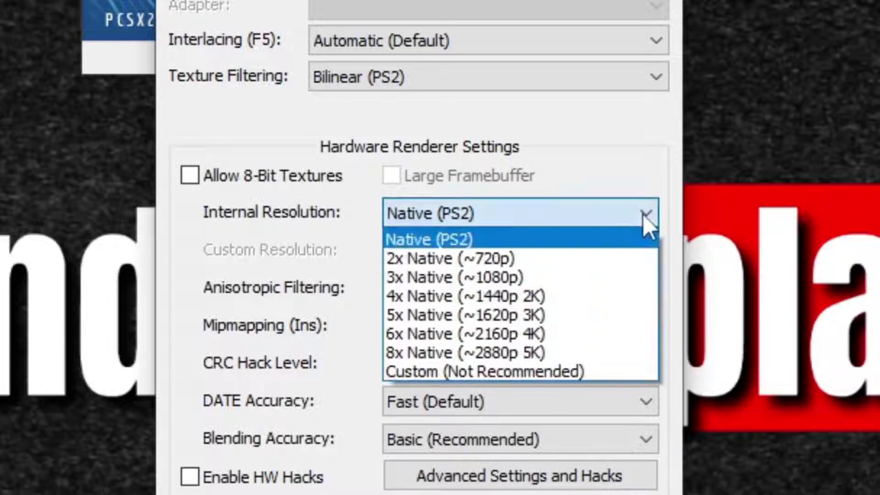
{"action": "left_click", "coordinate": [583, 279]}
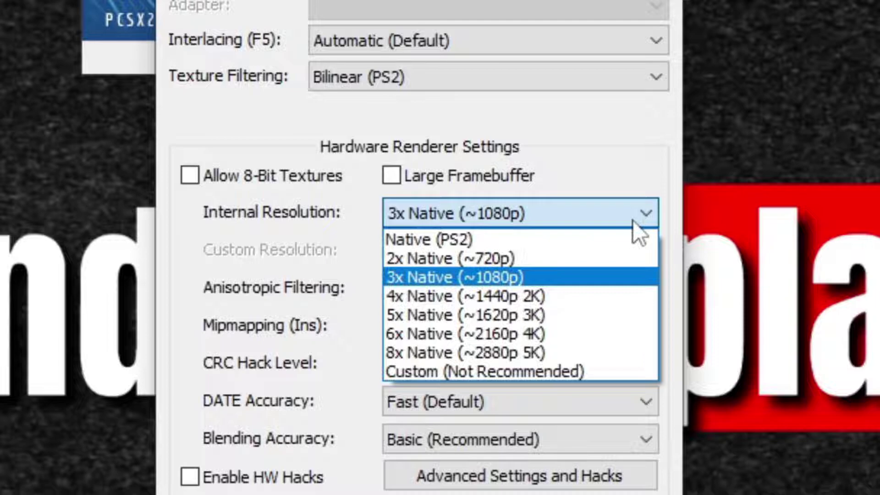
{"action": "left_click", "coordinate": [615, 277]}
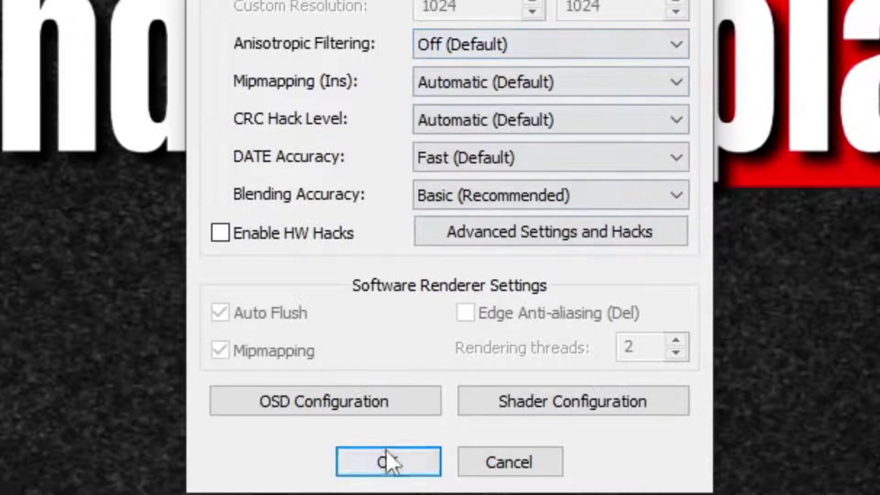
{"action": "left_click", "coordinate": [389, 462]}
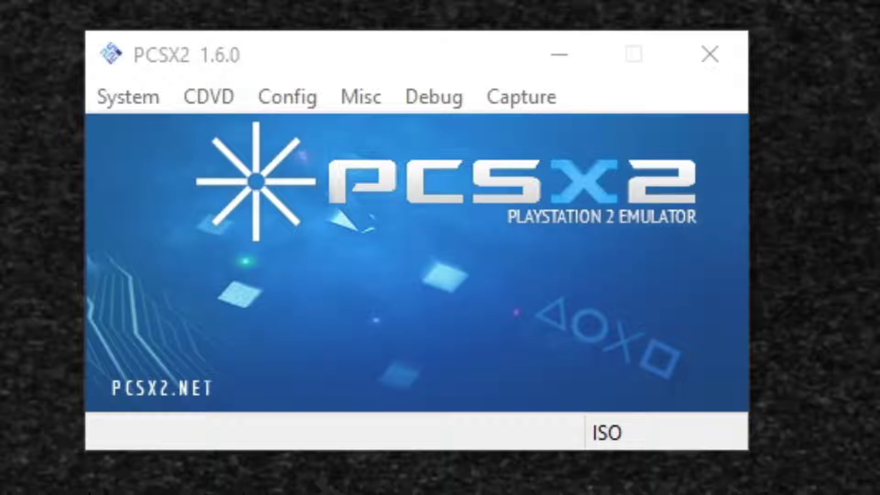
- In the video window settings, set the aspect ratio to Widescreen (16:9) and enable Default to fullscreen mode on open
{"action": "left_click", "coordinate": [298, 104]}
{"action": "mouse_move", "coordinate": [318, 255]}
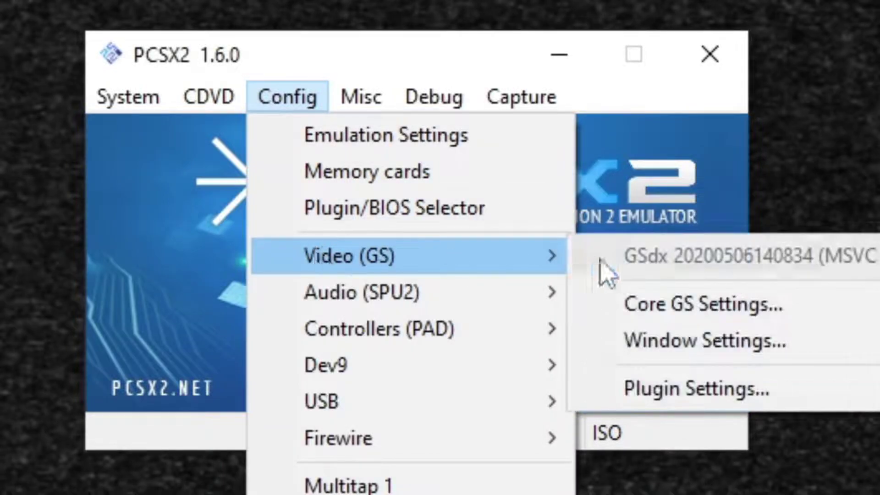
{"action": "left_click", "coordinate": [829, 358]}
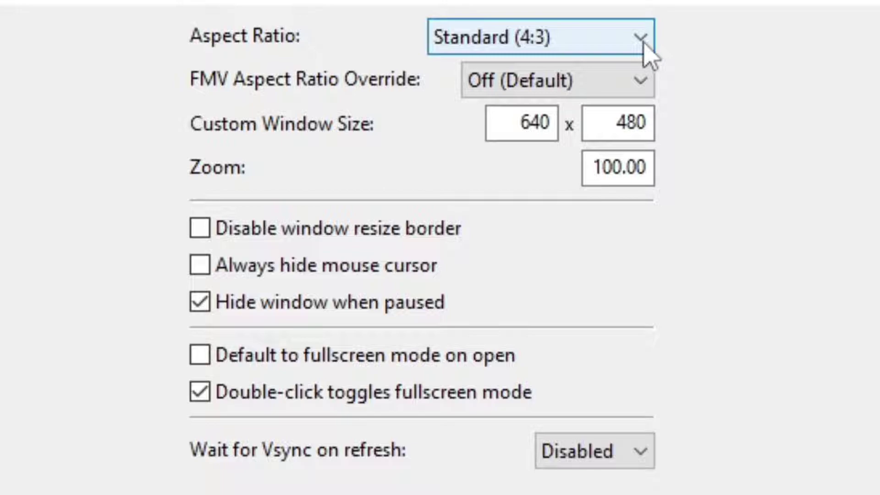
{"action": "left_click", "coordinate": [644, 44]}
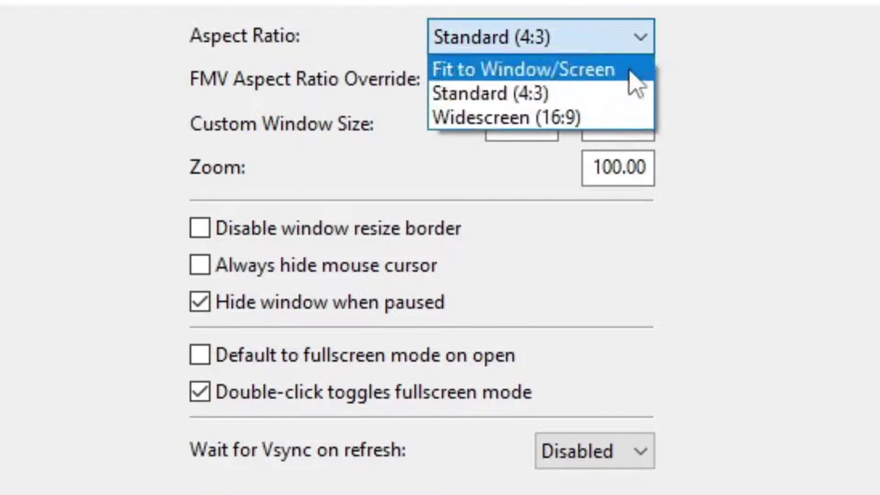
{"action": "left_click", "coordinate": [610, 119]}
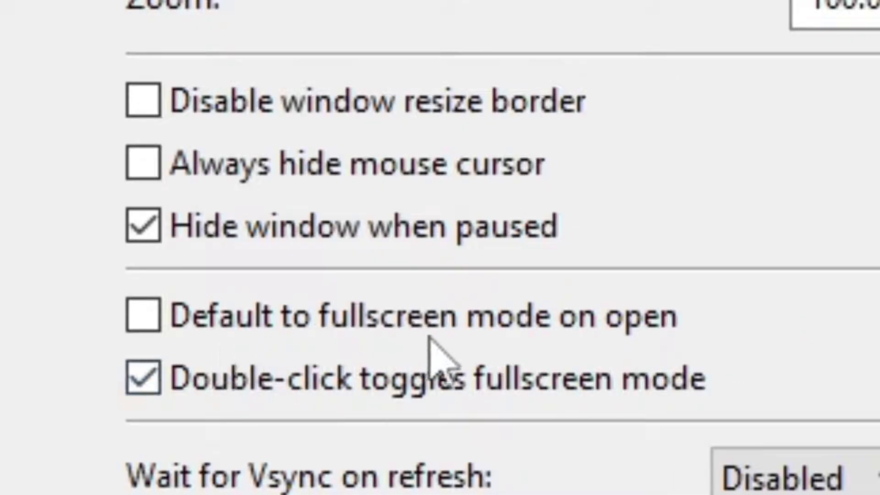
{"action": "left_click", "coordinate": [143, 317]}
{"action": "left_click", "coordinate": [752, 481]}
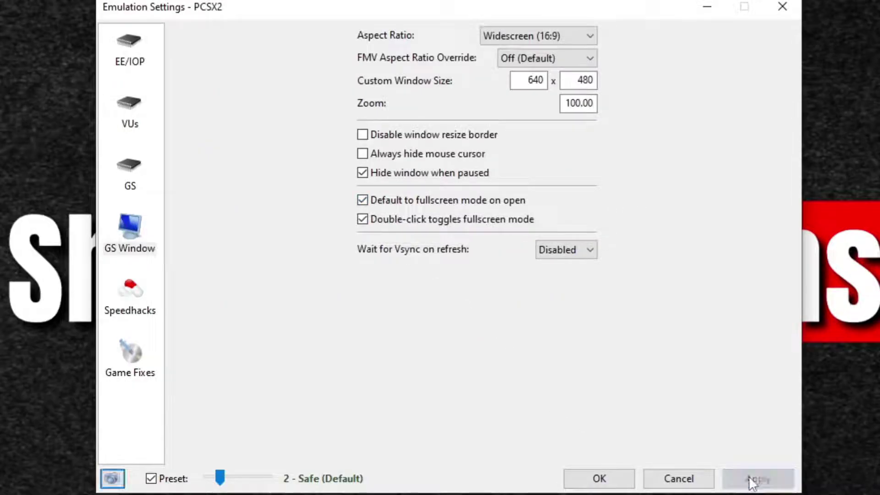
{"action": "left_click", "coordinate": [591, 479]}
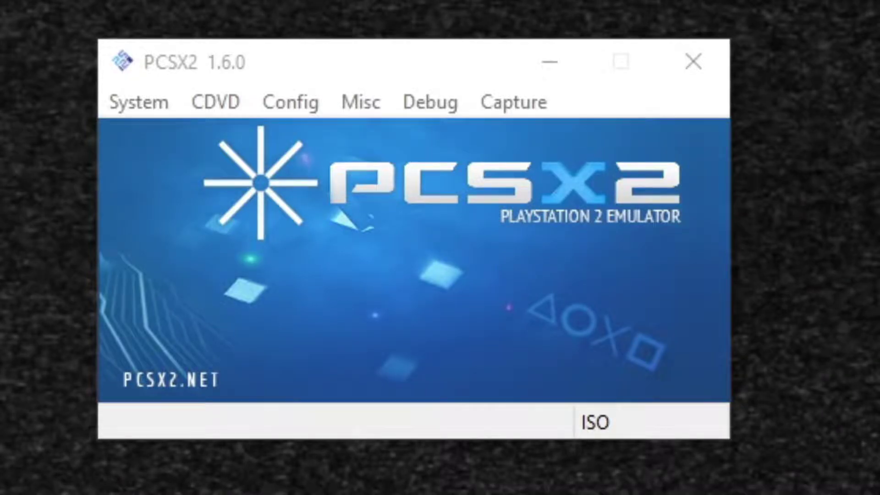
- In the LilyPad controller plugin settings, bind Pad 1's Triangle, Square, Circle and Cross face buttons to the connected gamepad
{"action": "left_click", "coordinate": [305, 108]}
{"action": "mouse_move", "coordinate": [340, 322]}
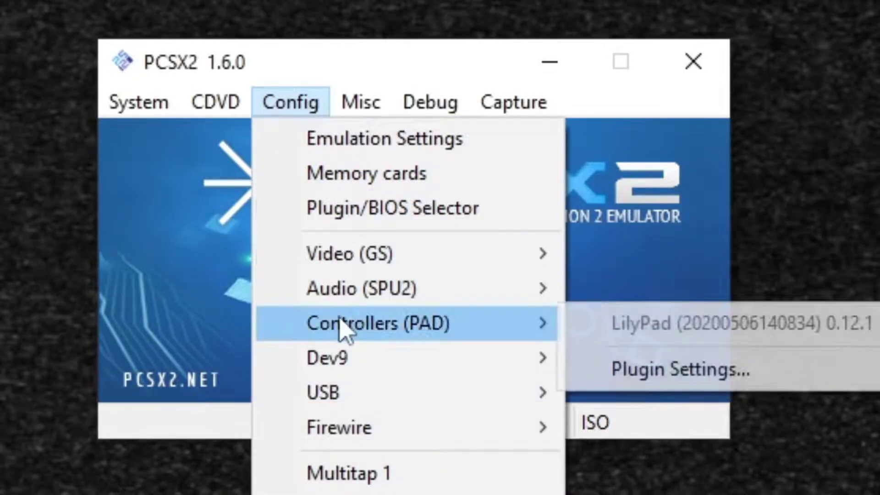
{"action": "left_click", "coordinate": [707, 386]}
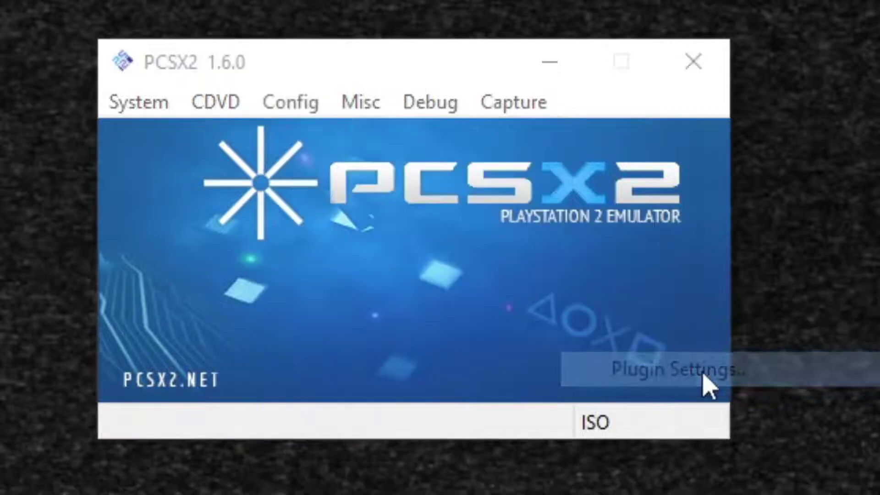
{"action": "left_click", "coordinate": [235, 51]}
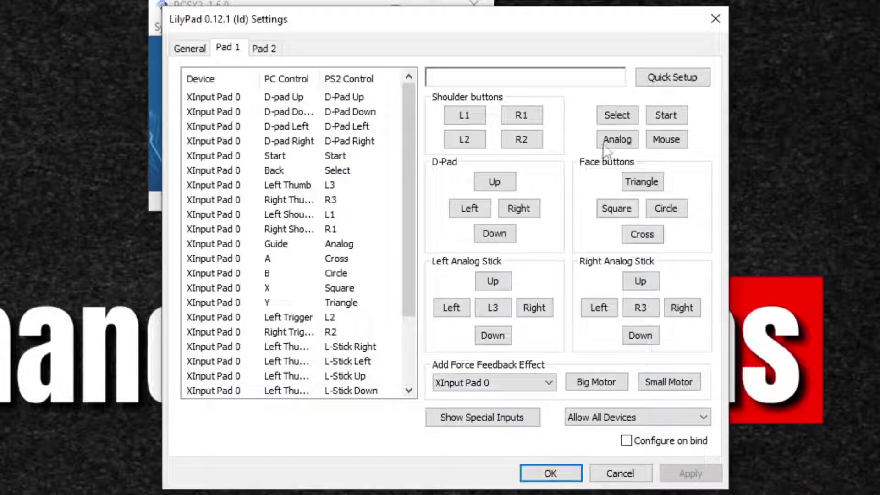
{"action": "left_click", "coordinate": [651, 187]}
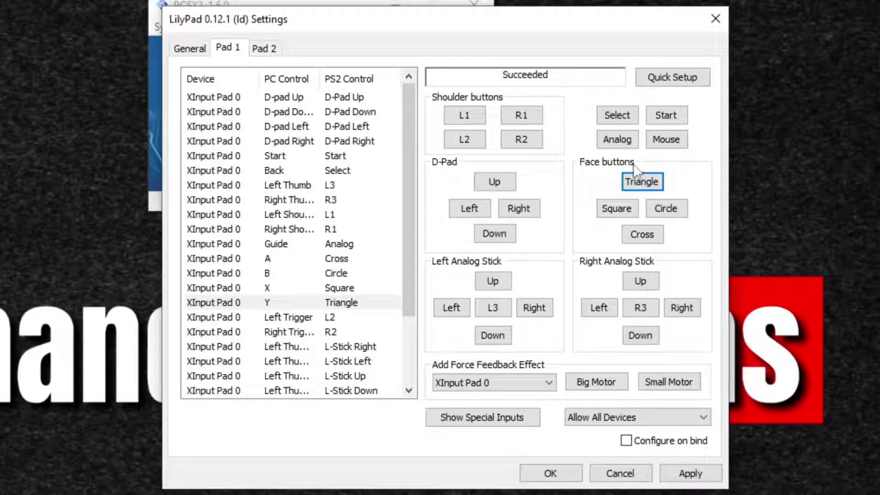
{"action": "left_click", "coordinate": [626, 210]}
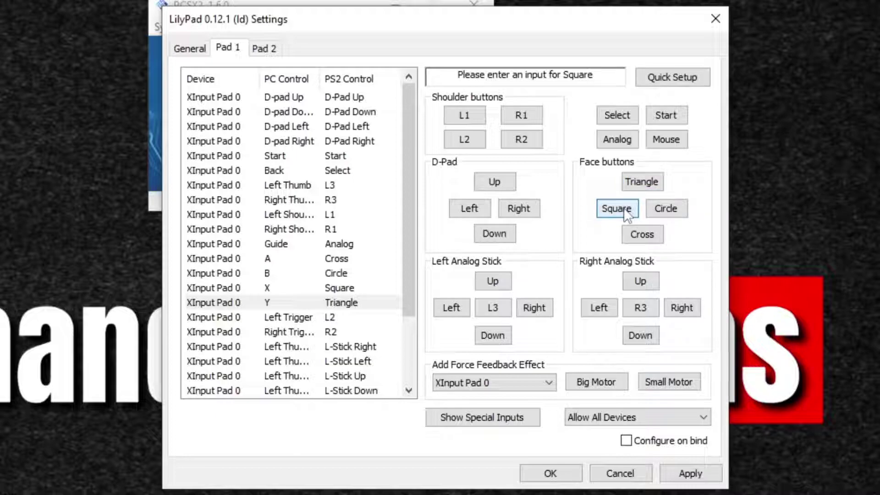
{"action": "left_click", "coordinate": [665, 211]}
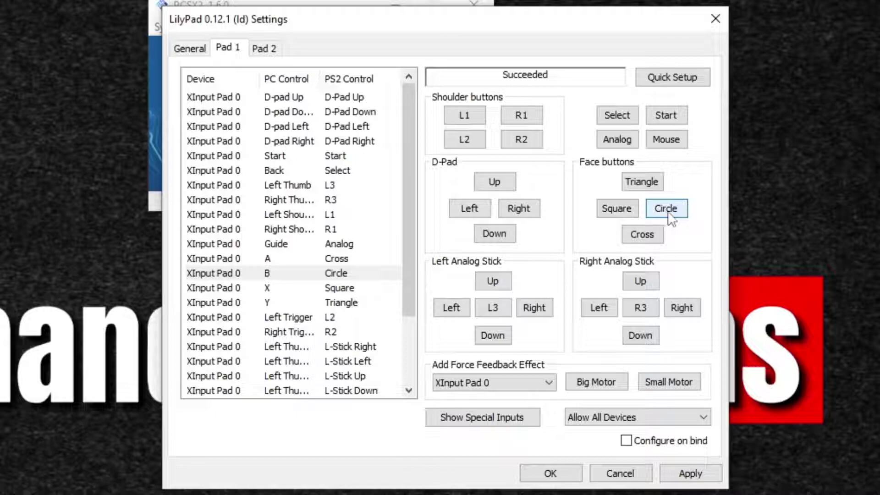
{"action": "left_click", "coordinate": [655, 237]}
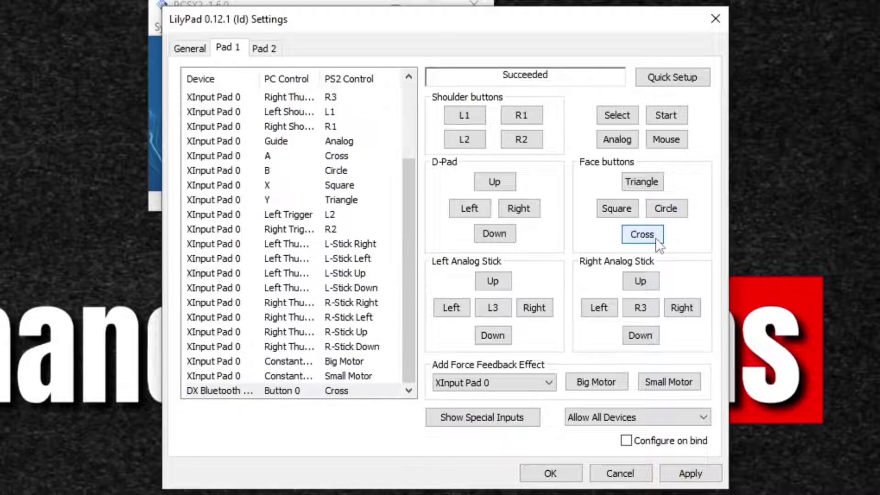
- Bind Pad 1's D-Pad Up, Left, Right and Down to the gamepad and save the controller settings
{"action": "left_click", "coordinate": [505, 182]}
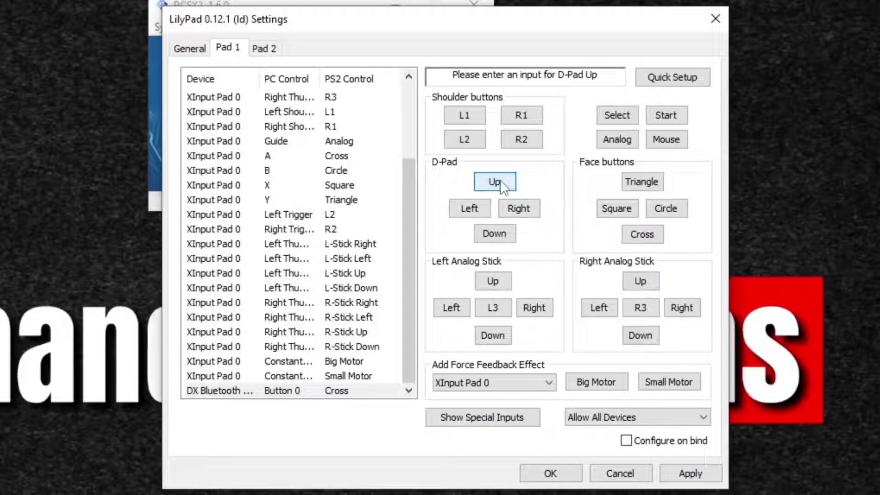
{"action": "left_click", "coordinate": [468, 209]}
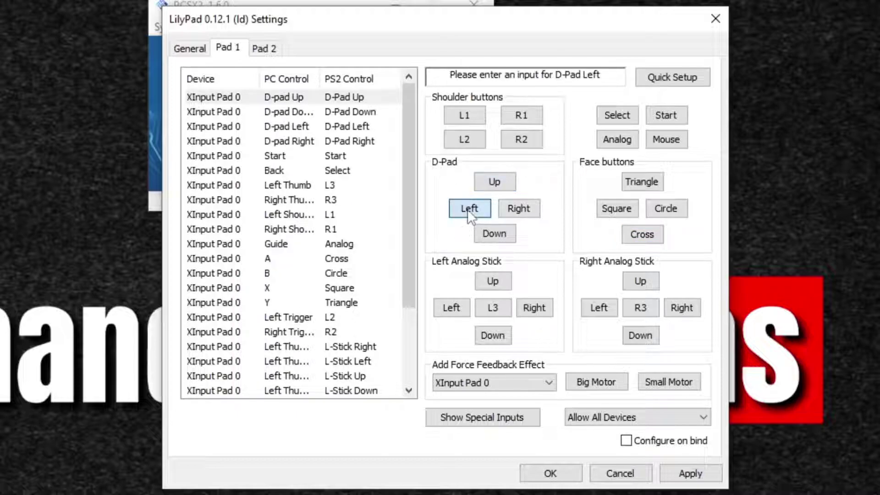
{"action": "left_click", "coordinate": [517, 209]}
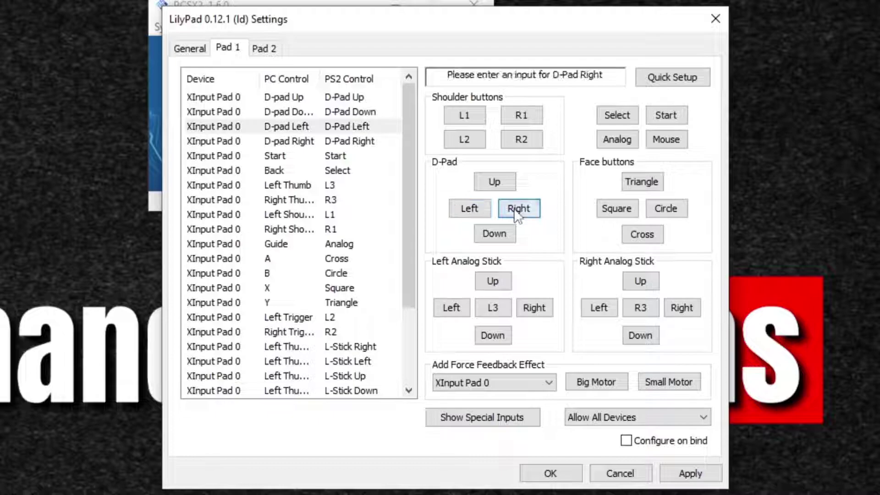
{"action": "left_click", "coordinate": [505, 235]}
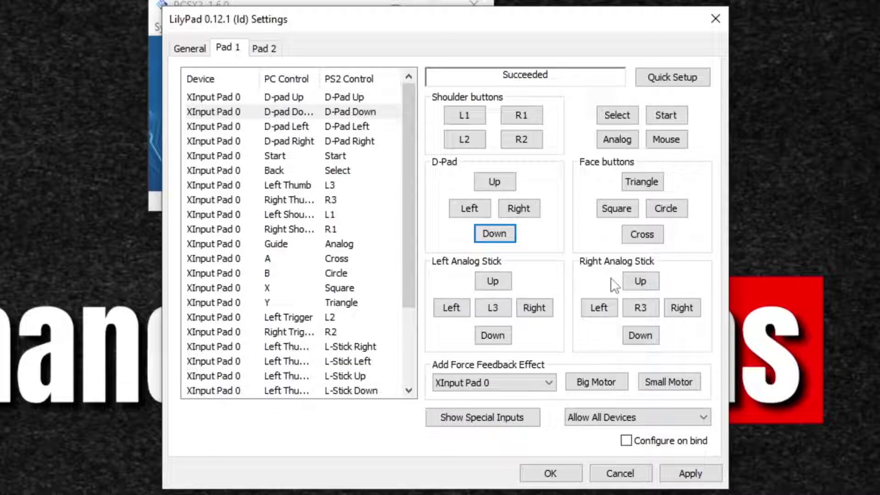
{"action": "left_click", "coordinate": [713, 474]}
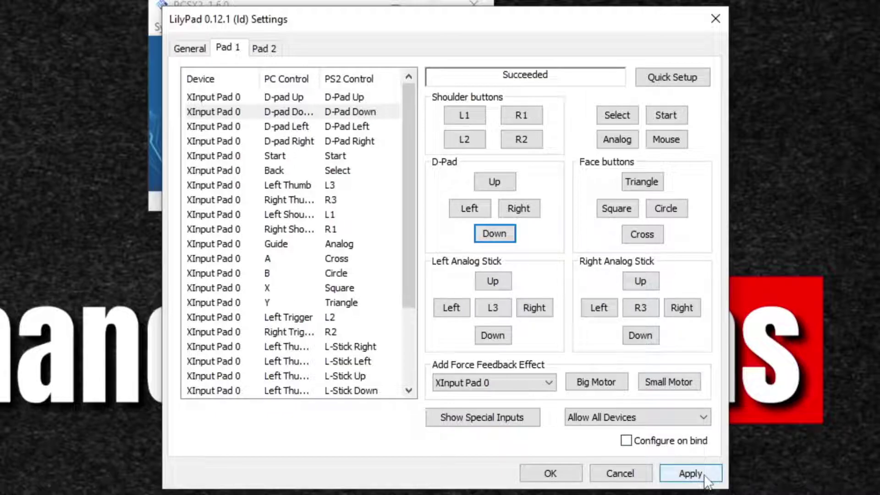
{"action": "left_click", "coordinate": [551, 481]}
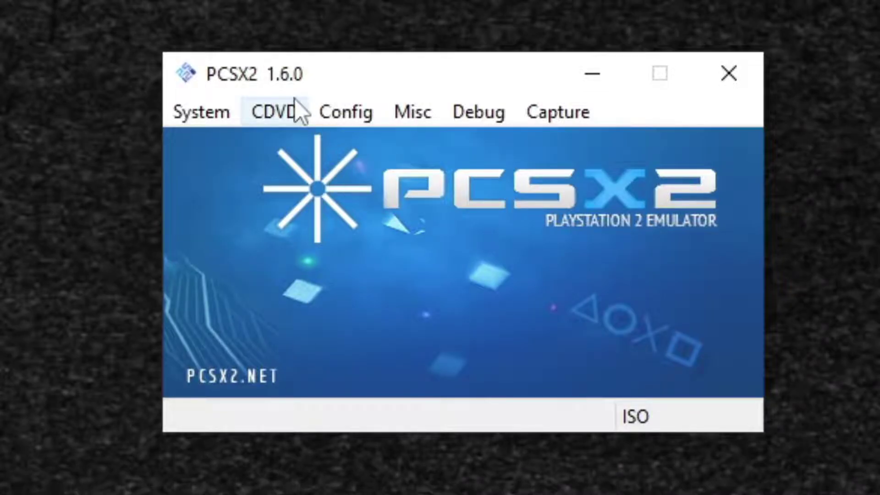
- Load the disc image "Def Jam - Fight for NY (USA)" from the H: drive's Emulation\PS2\Games folder through the ISO Selector
{"action": "left_click", "coordinate": [298, 112]}
{"action": "mouse_move", "coordinate": [310, 143]}
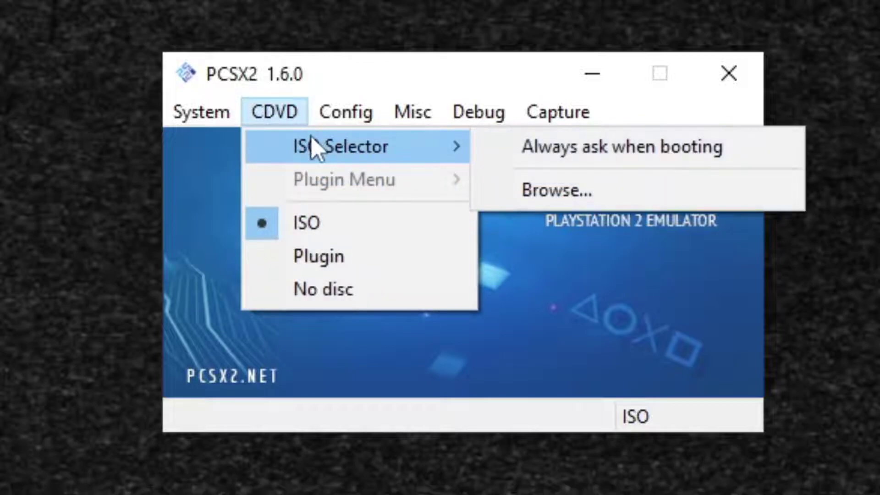
{"action": "left_click", "coordinate": [545, 193]}
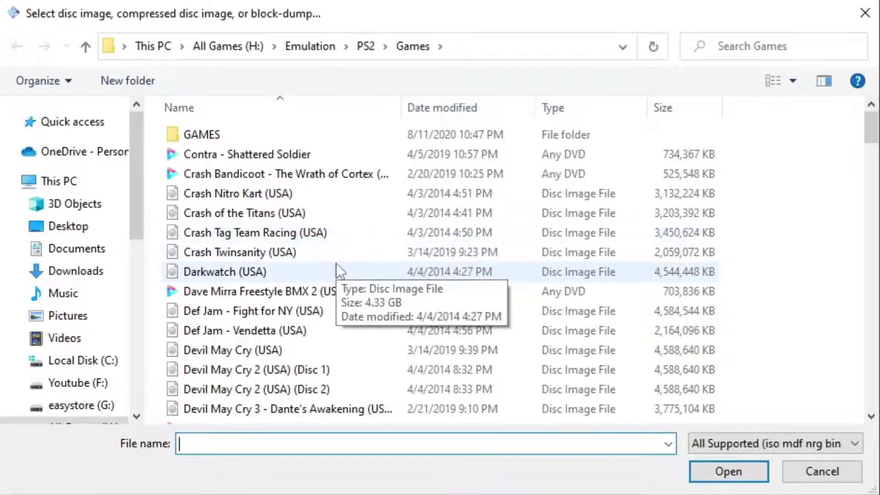
{"action": "left_click", "coordinate": [299, 313]}
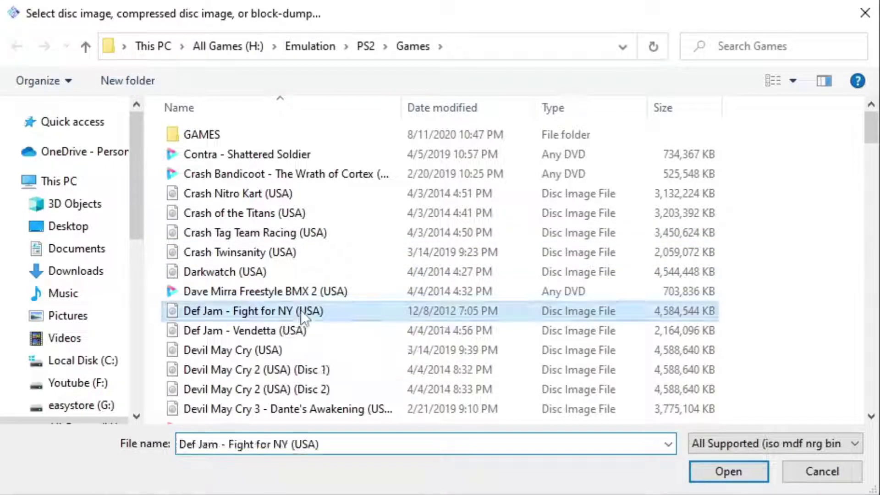
{"action": "left_click", "coordinate": [748, 473]}
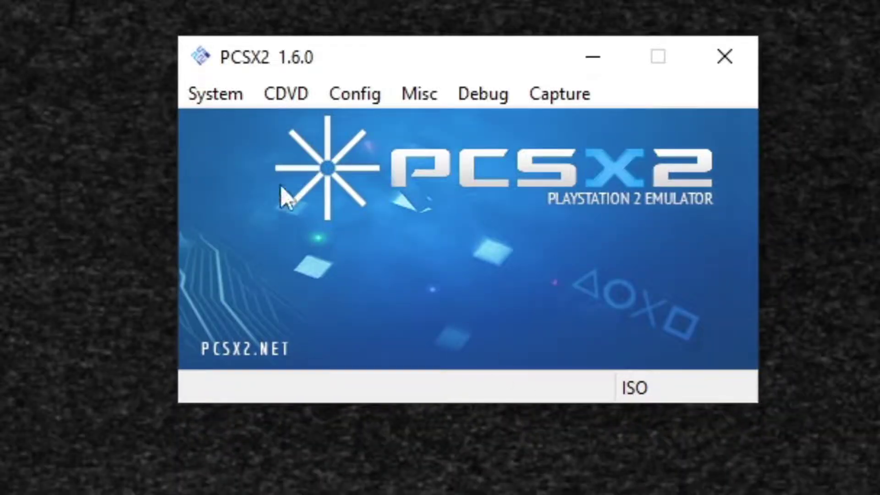
- Open the system boot options for the selected disc image
{"action": "left_click", "coordinate": [231, 110]}
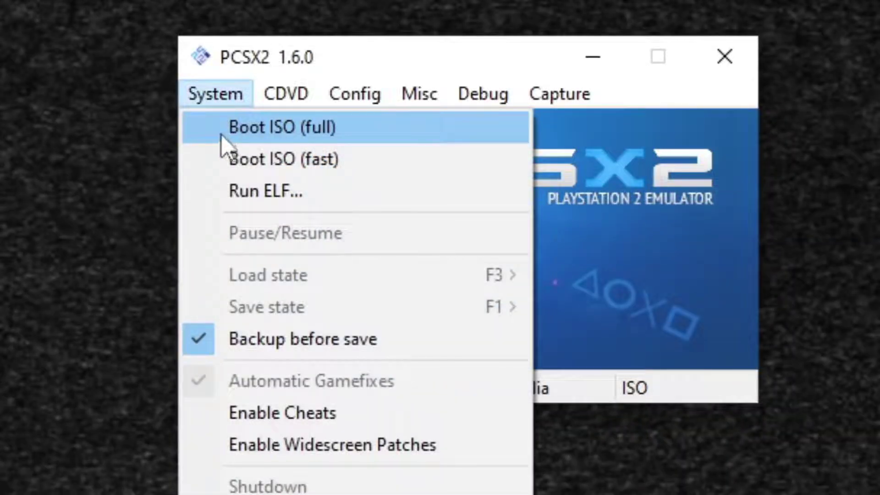